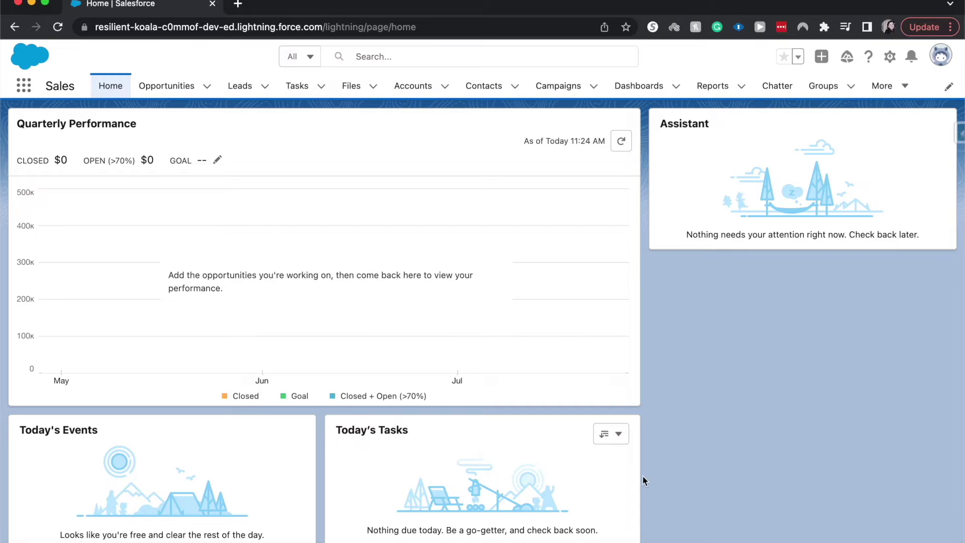
- Show the All Open Leads list view from the Leads tab (15 leads)
click(234, 85)
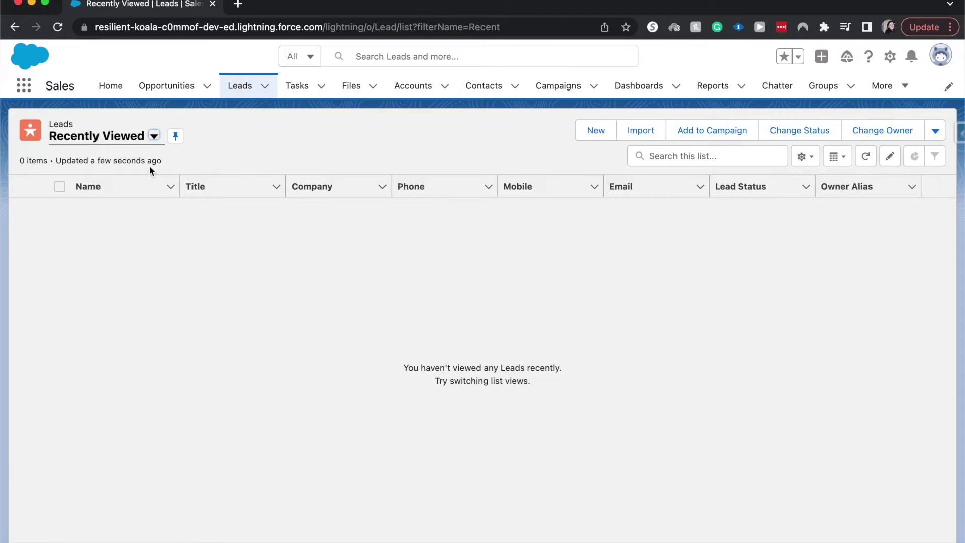
click(143, 138)
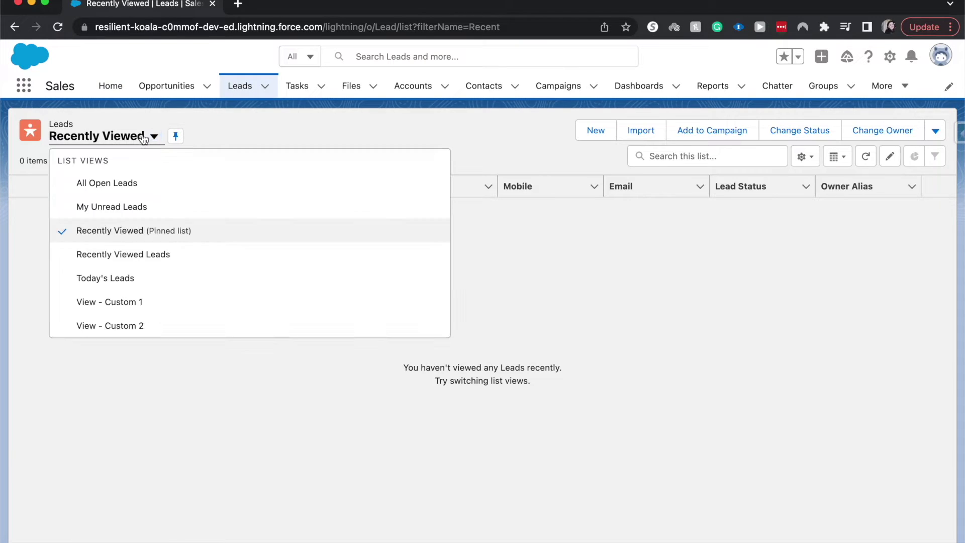
click(110, 186)
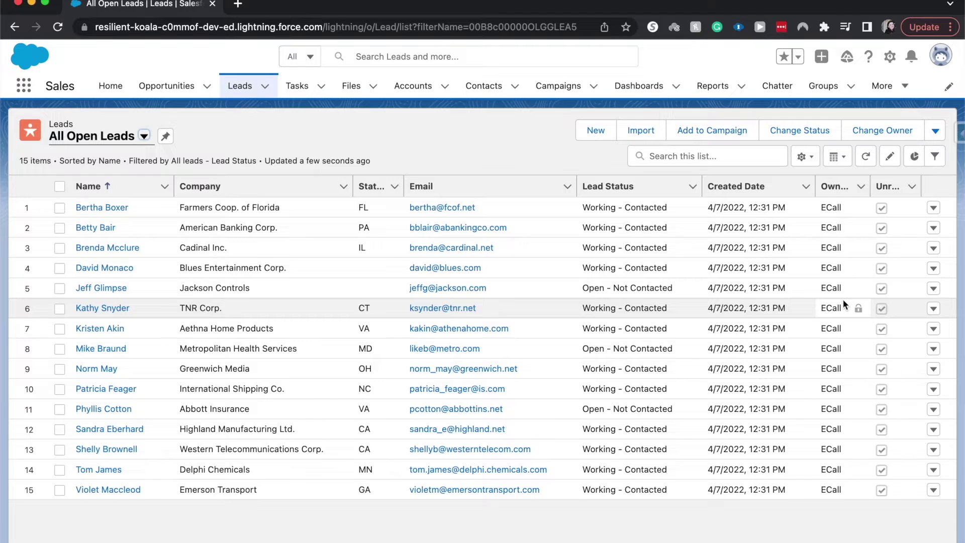
- From Setup's Quick Find ('mass tra'), reach Mass Transfer Records and choose Transfer Leads
click(890, 57)
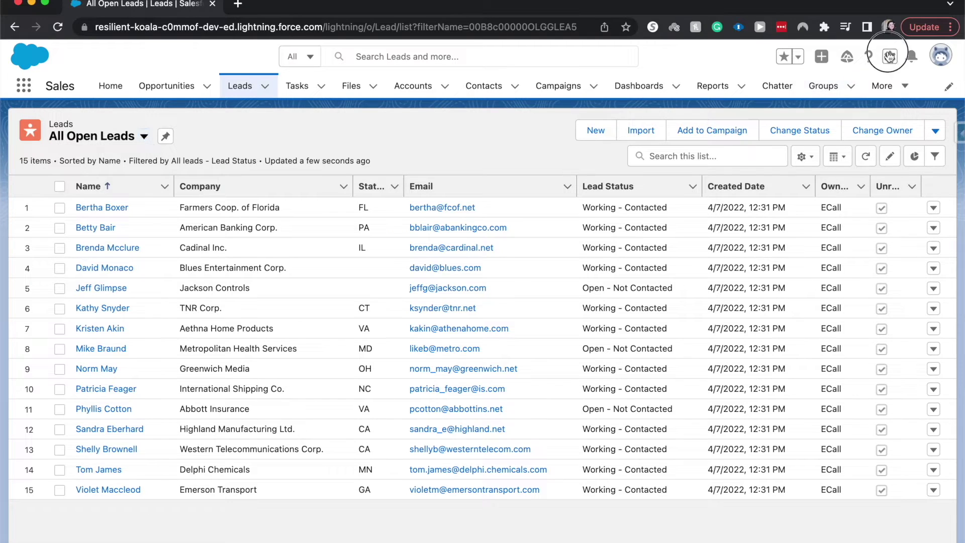
click(837, 107)
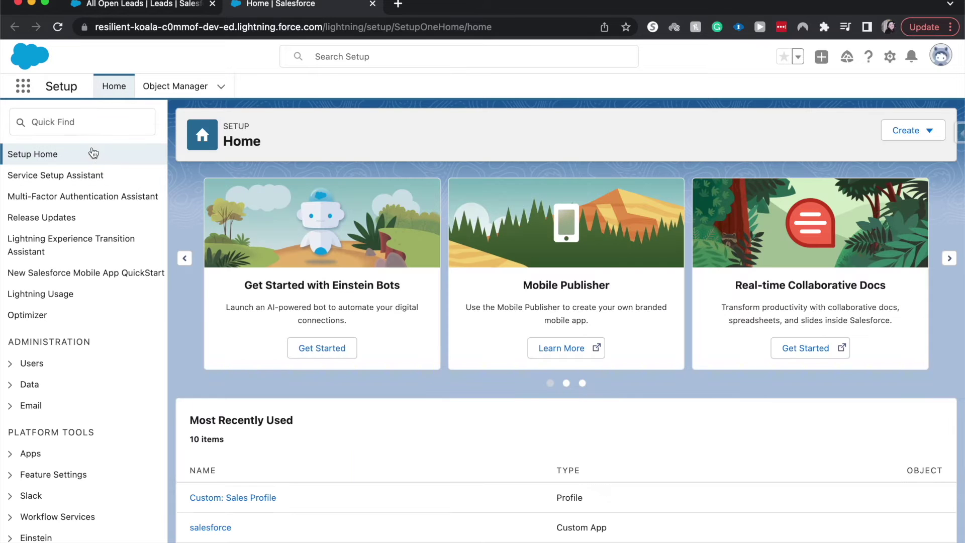
click(105, 123)
text(m)
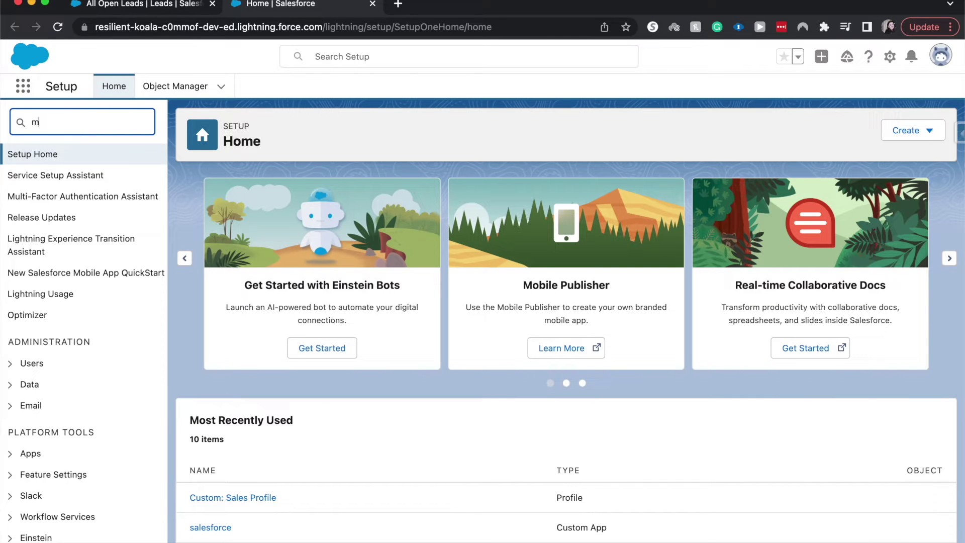
text(ass)
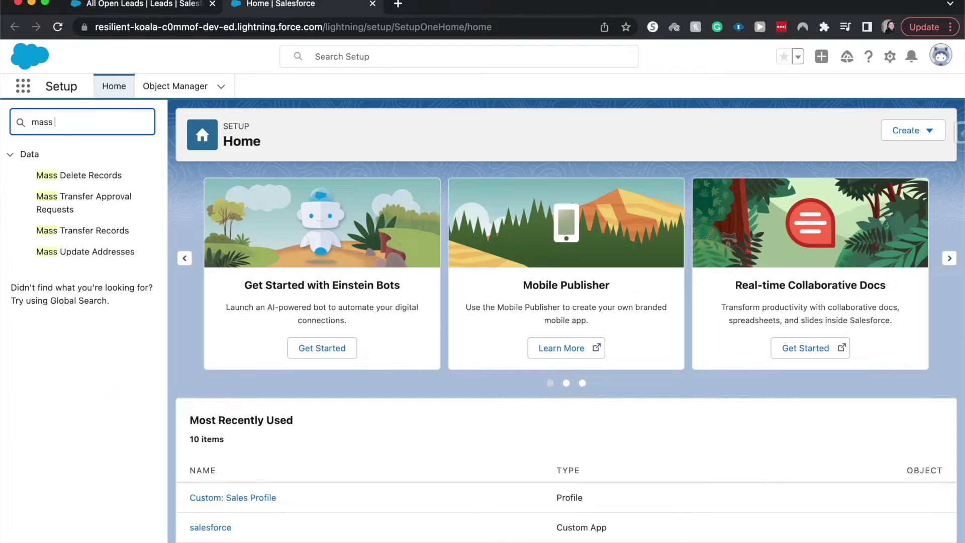
text( tra)
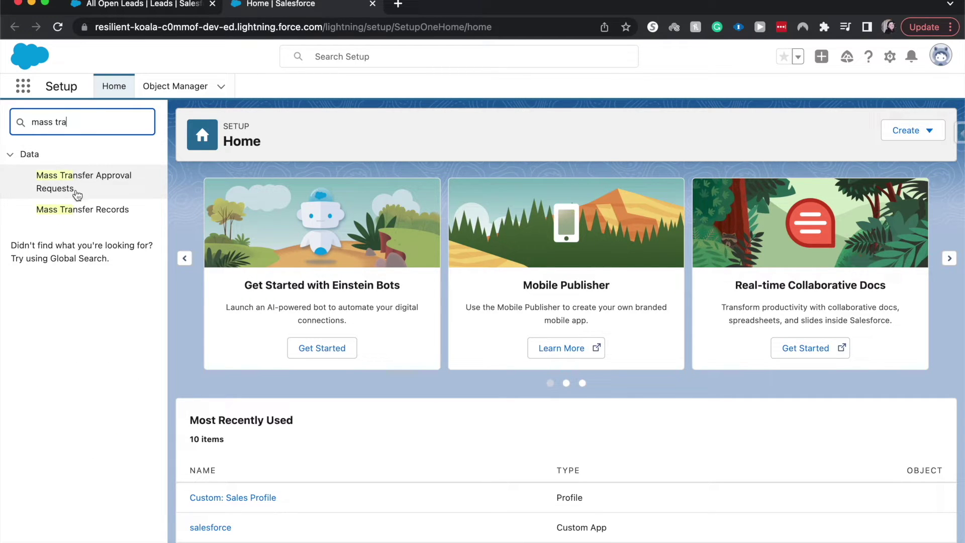
click(71, 213)
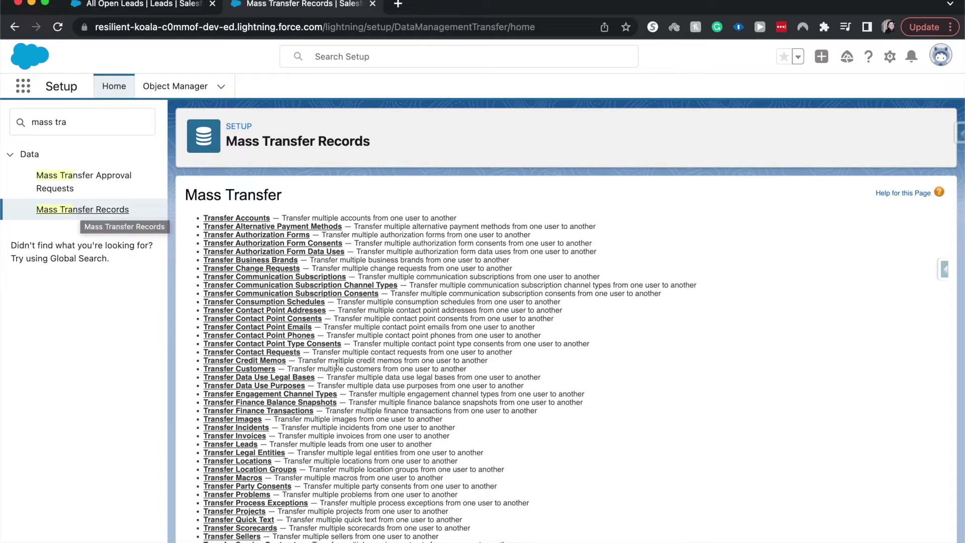
scroll(336, 364, down, 1)
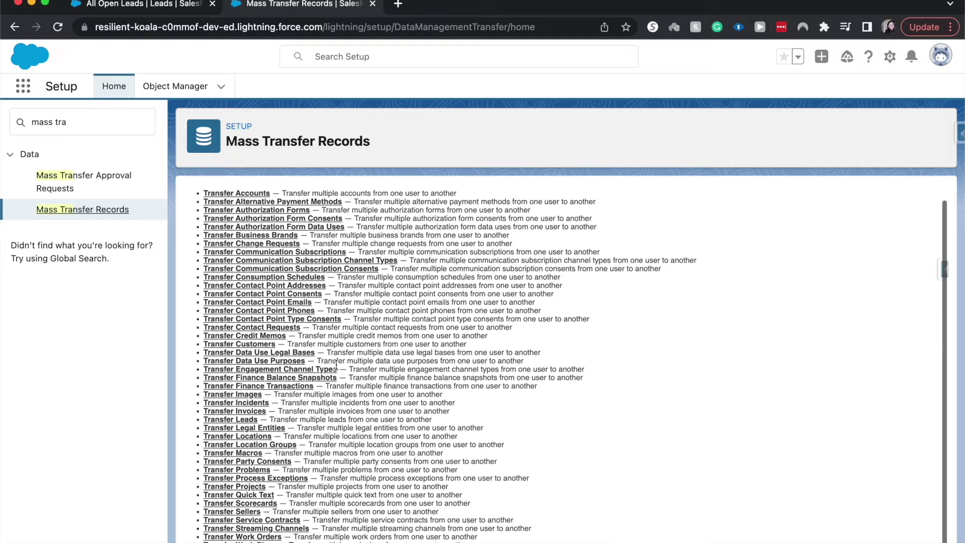
click(243, 420)
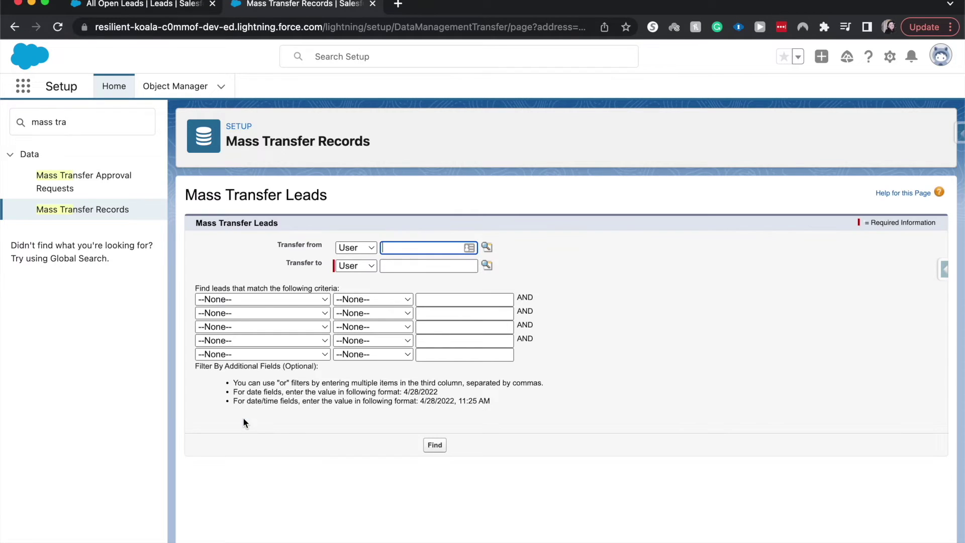
mouse_move(426, 247)
click(487, 249)
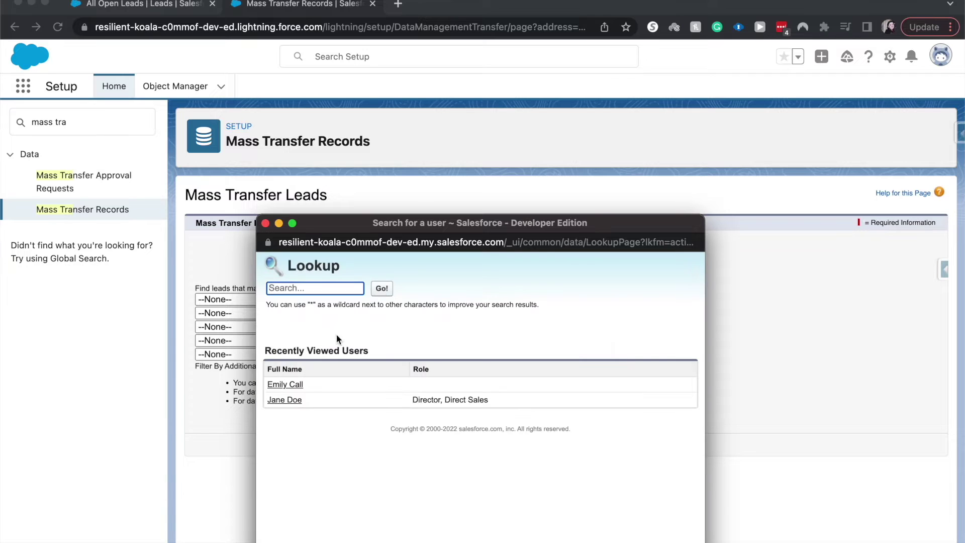
click(285, 385)
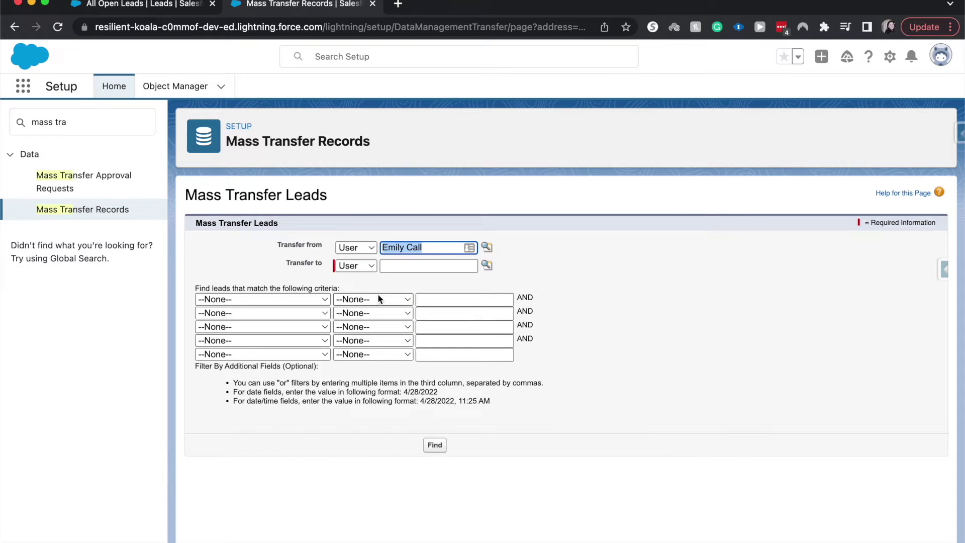
click(486, 264)
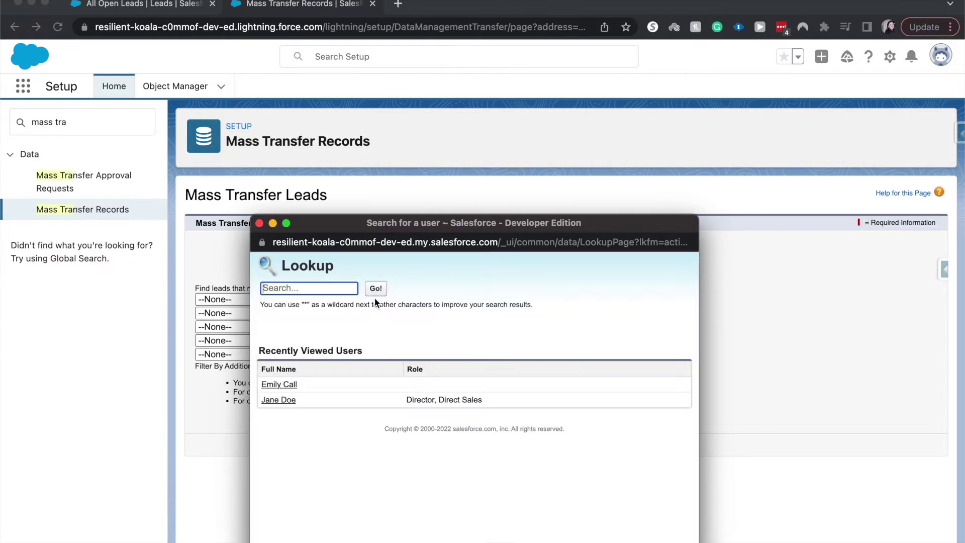
click(268, 401)
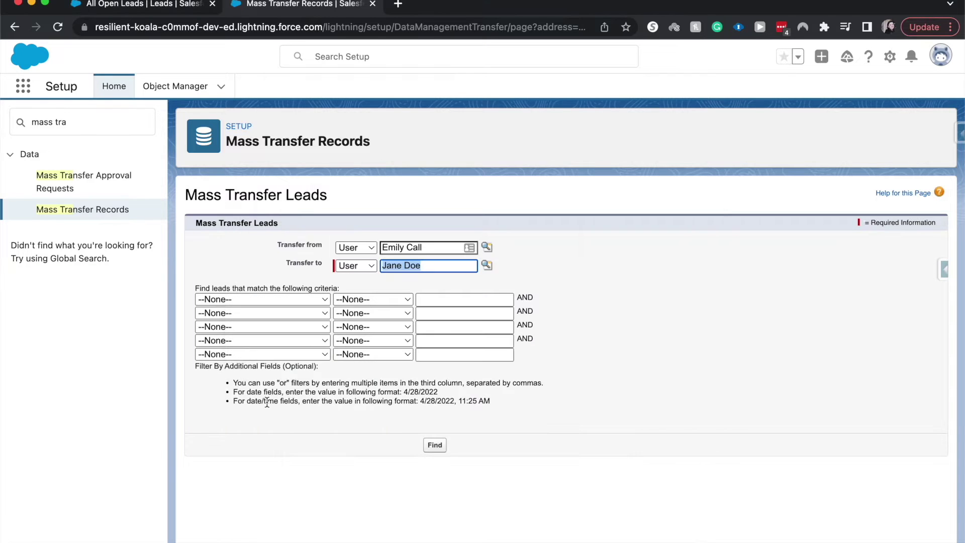
- Keep both source and recipient owner types as User
click(365, 246)
click(651, 257)
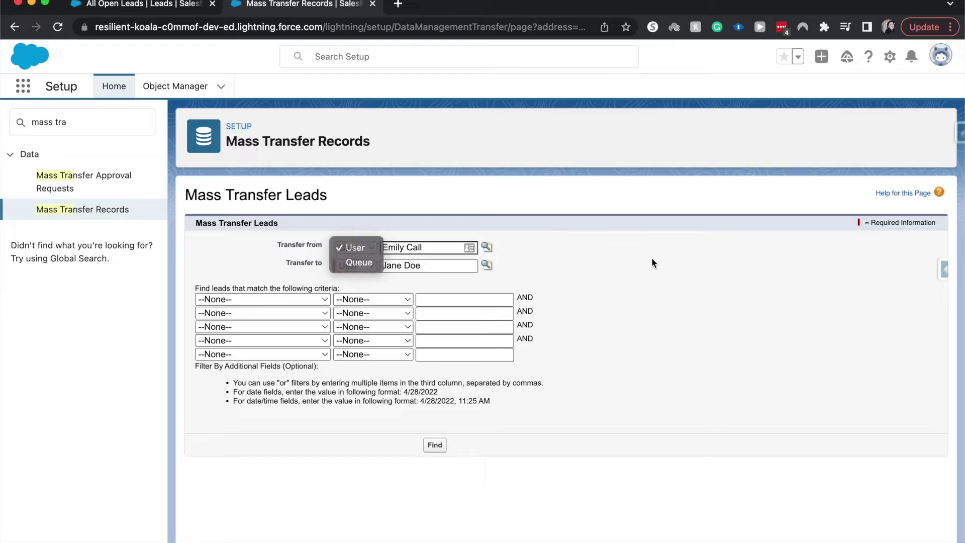
click(363, 262)
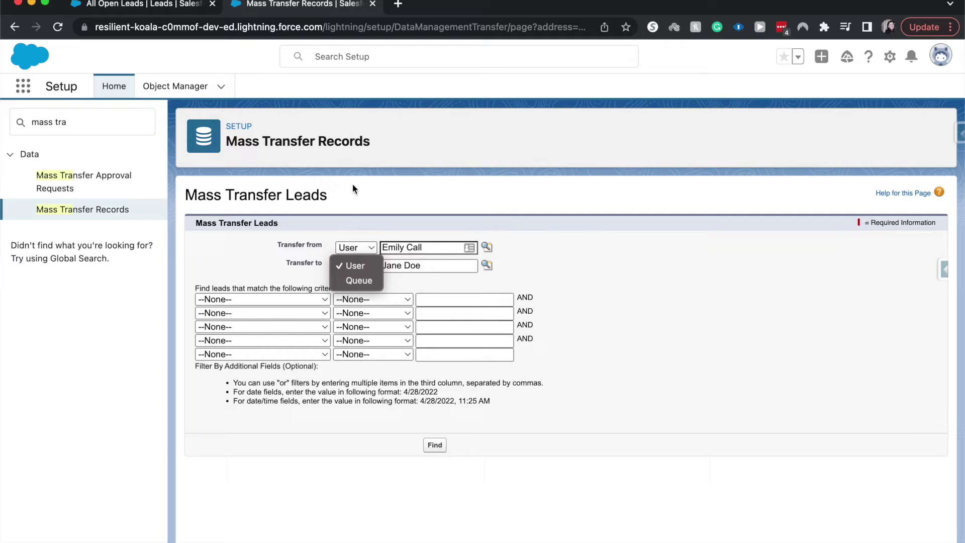
click(303, 226)
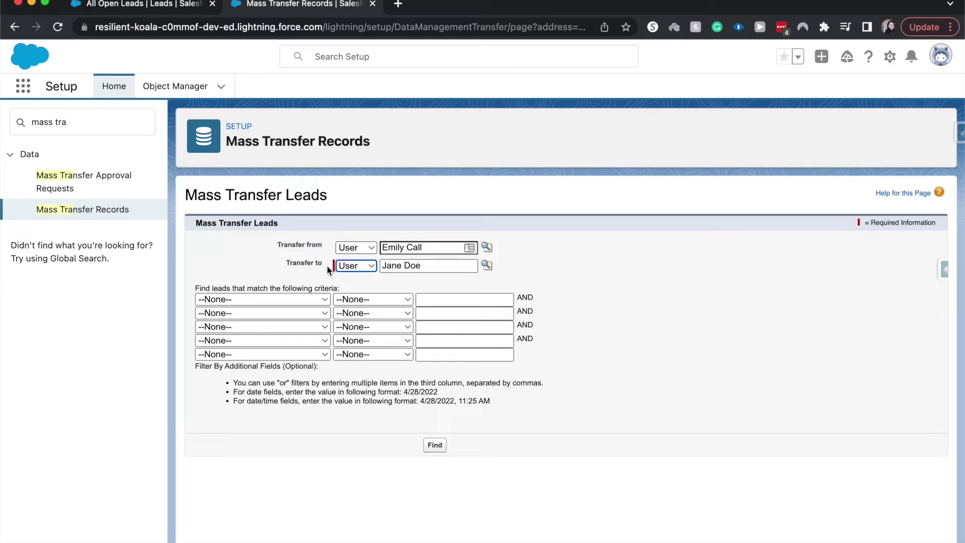
- Add criteria Lead Status equals, and start entering the 'Open - Not Contacted' value
click(261, 300)
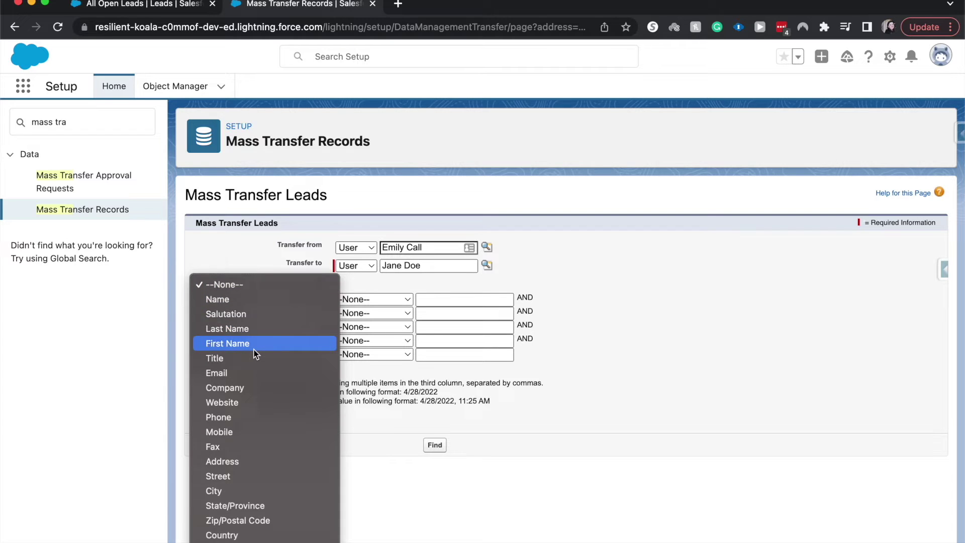
scroll(255, 347, down, 10)
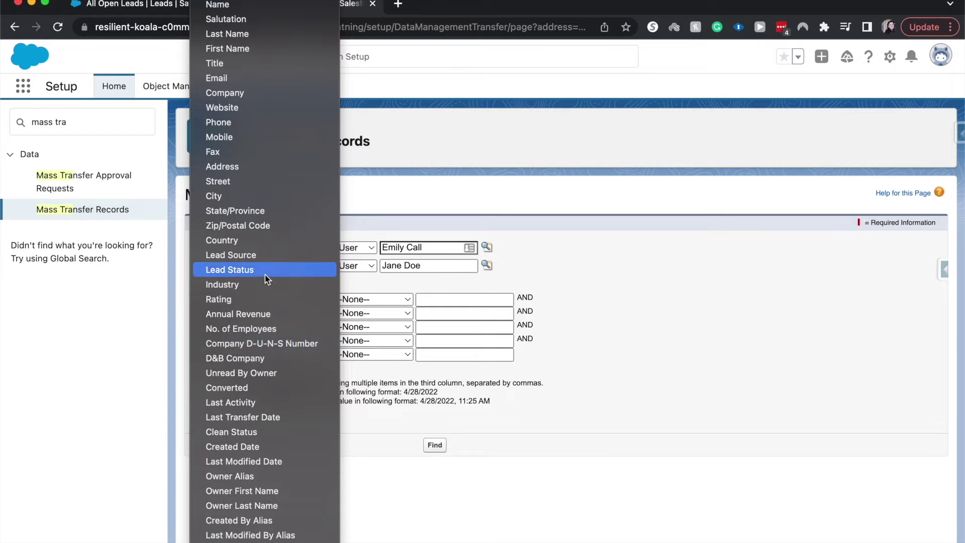
click(265, 272)
click(382, 299)
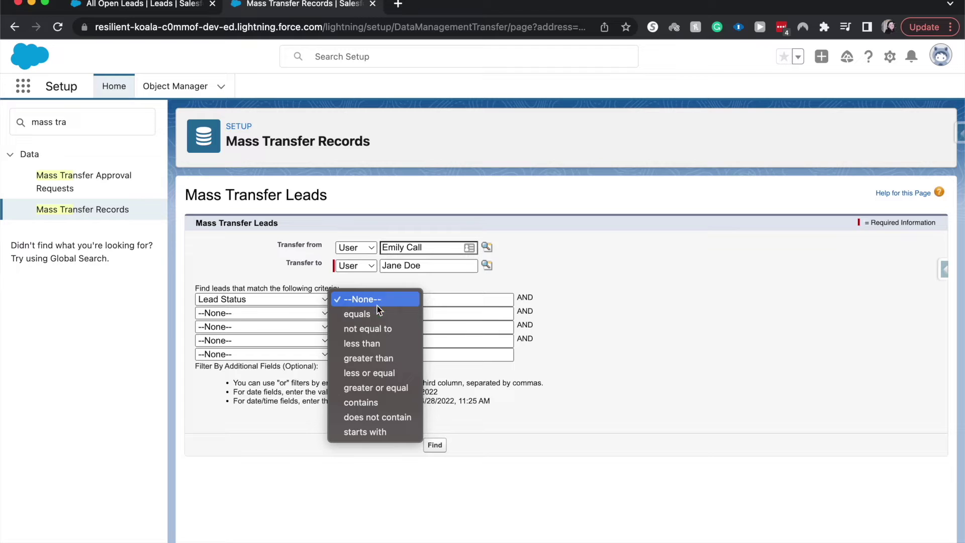
click(370, 314)
click(479, 304)
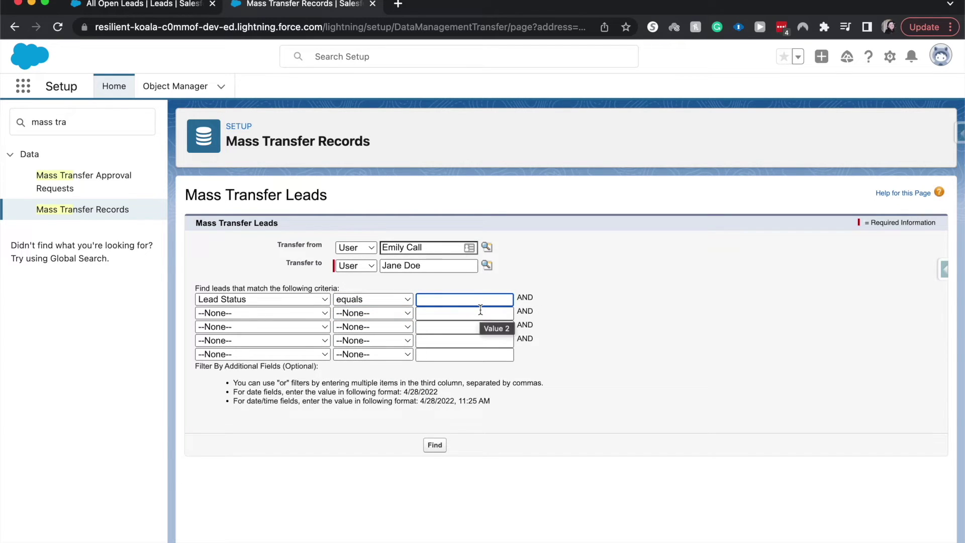
text(OP)
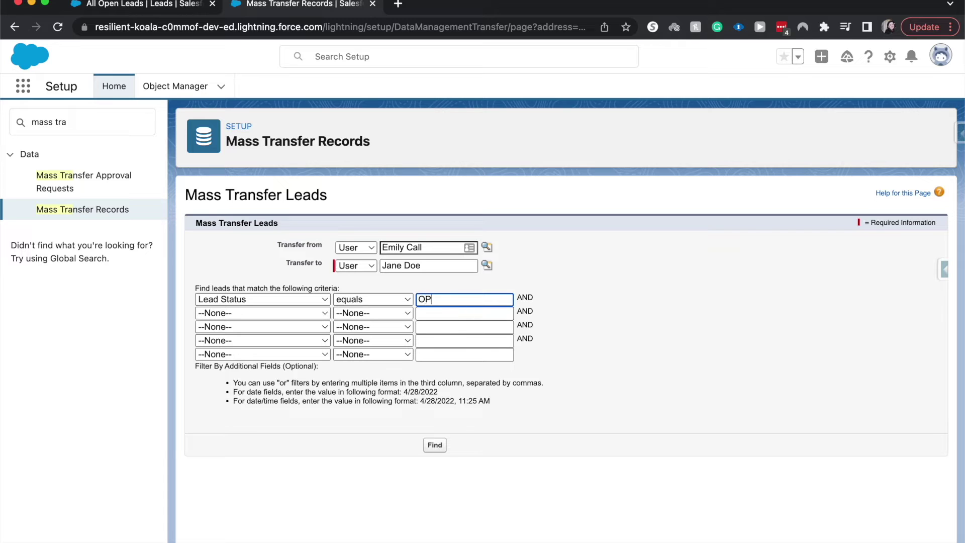
text(e)
key(BackSpace)
key(BackSpace)
text(op)
key(BackSpace)
key(BackSpace)
text(pen)
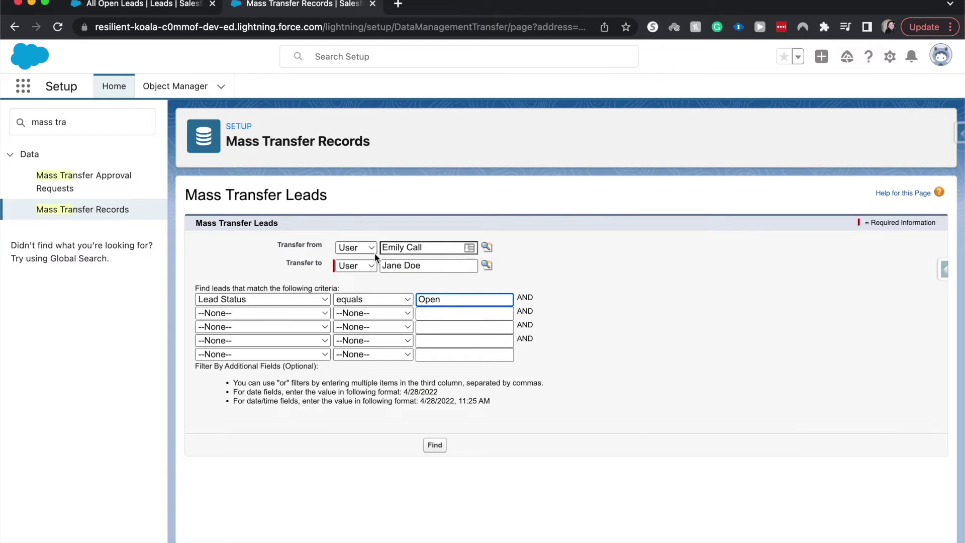
text( Not )
text(Contacte)
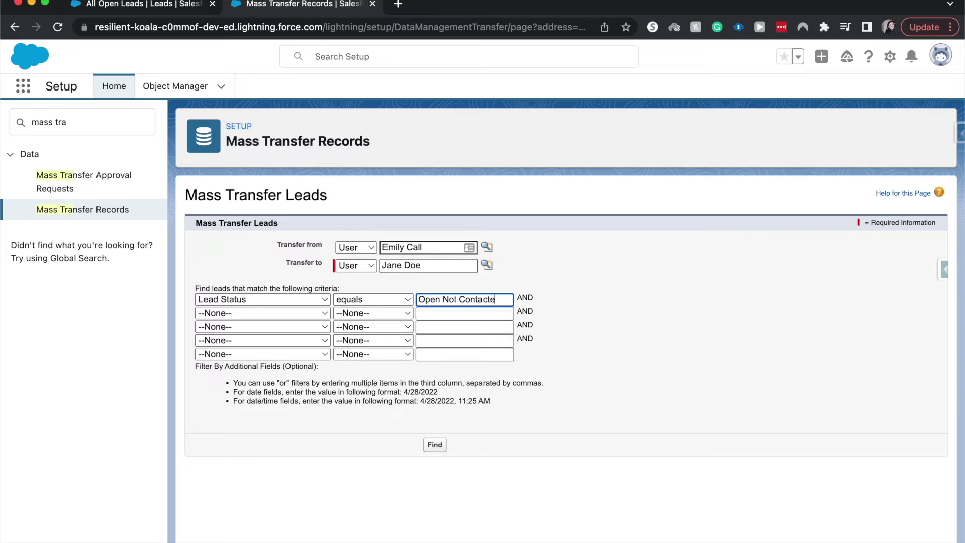
text(d)
click(442, 300)
key(BackSpace)
text(-)
click(591, 395)
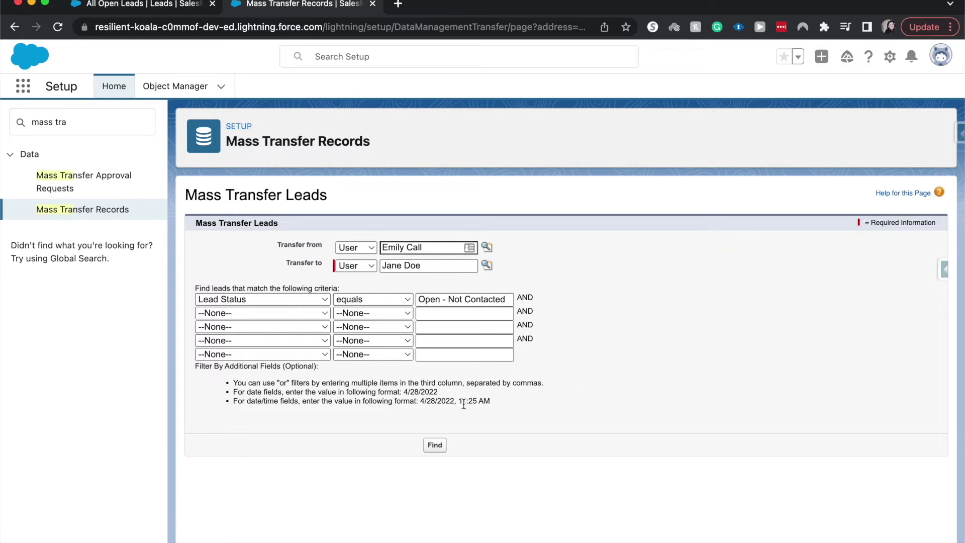
click(435, 446)
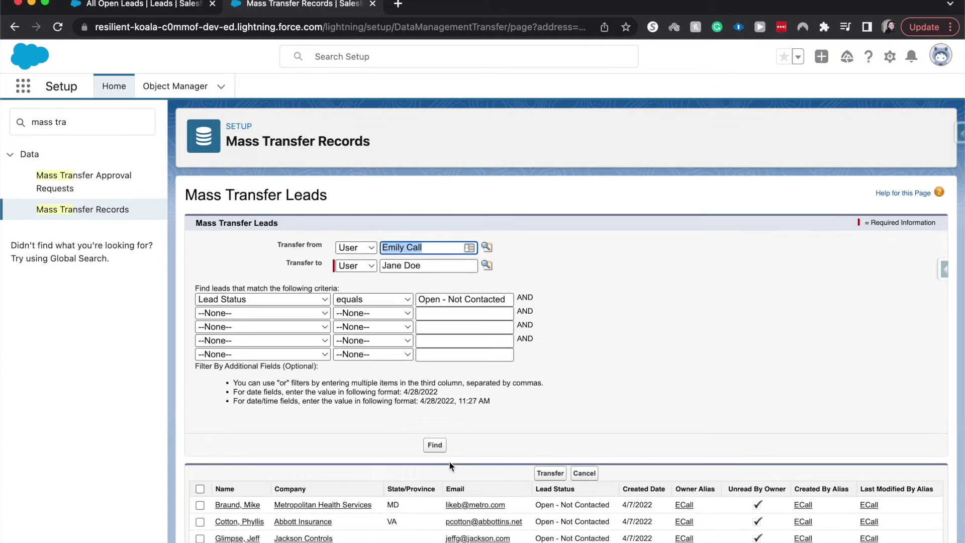
- Select all three found leads, transfer them to Jane Doe, and return to All Open Leads
click(199, 490)
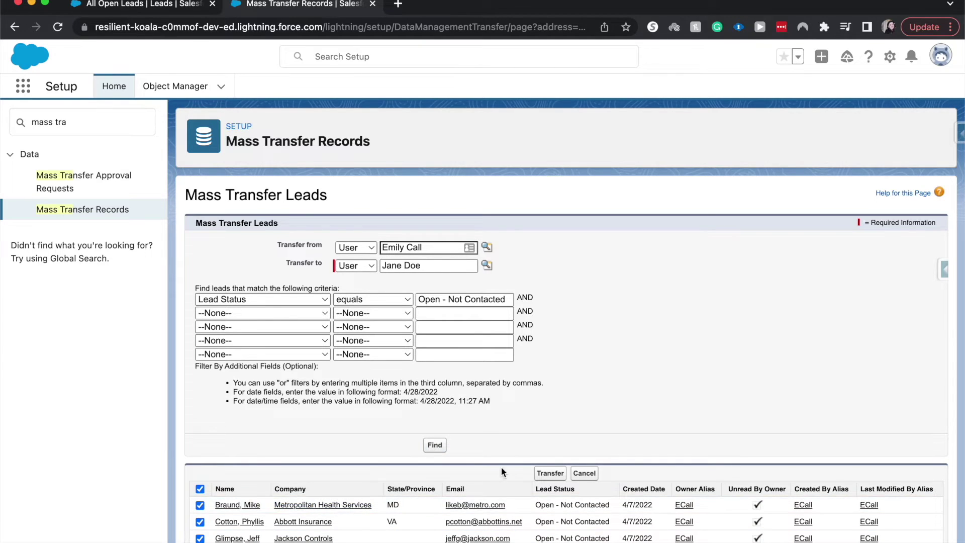
click(550, 472)
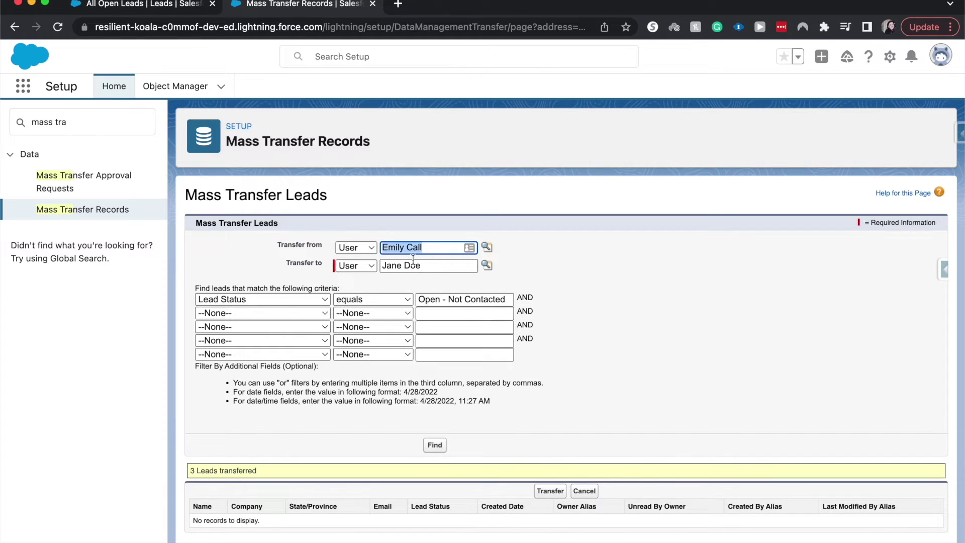
click(155, 5)
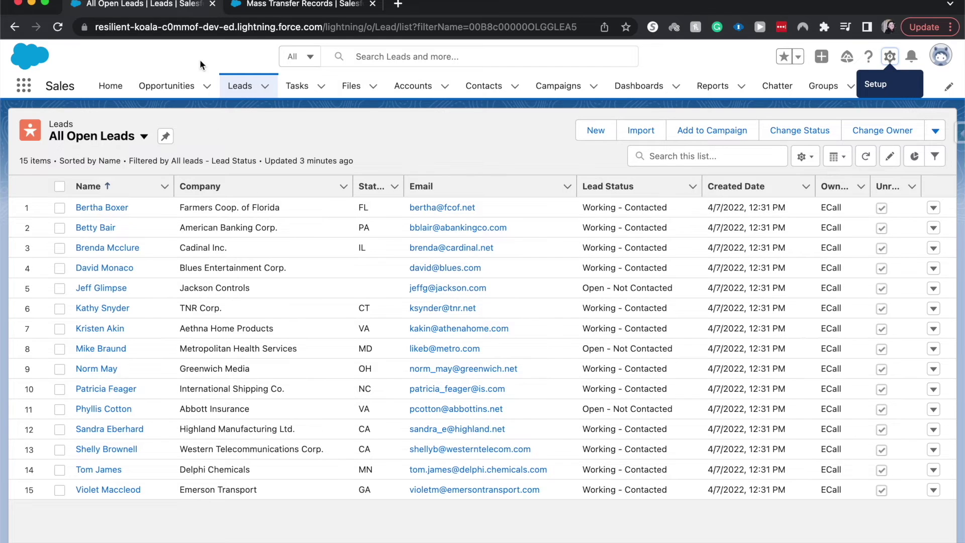
click(54, 29)
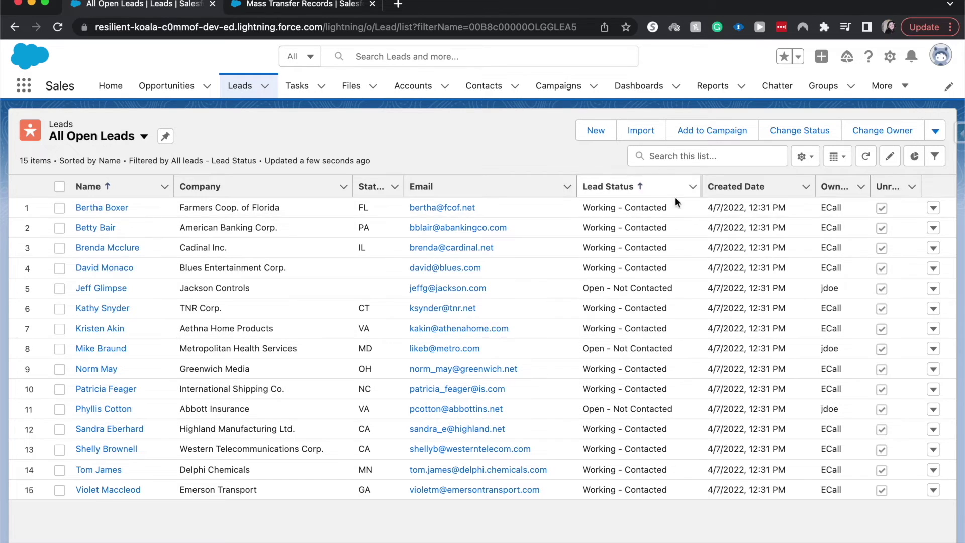
click(235, 9)
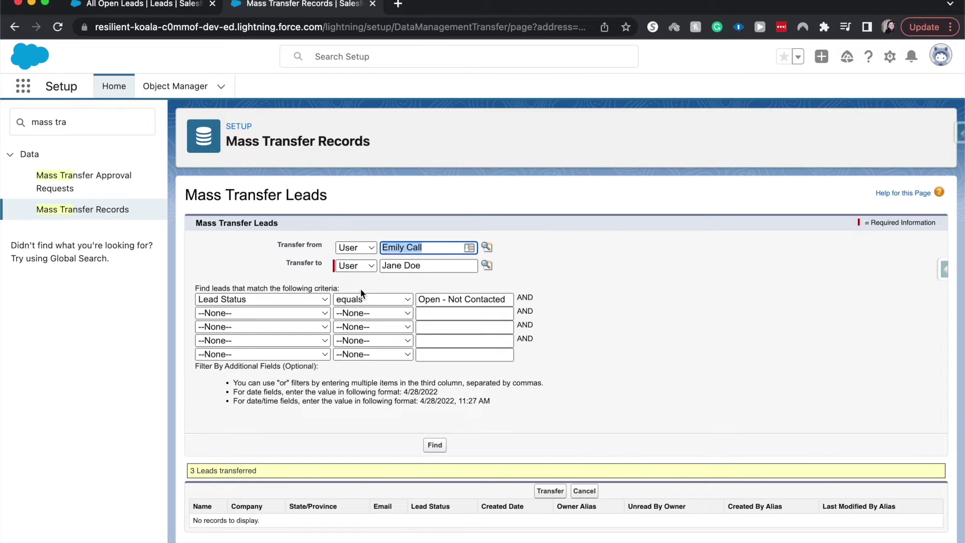
triple_click(464, 299)
text(Work - )
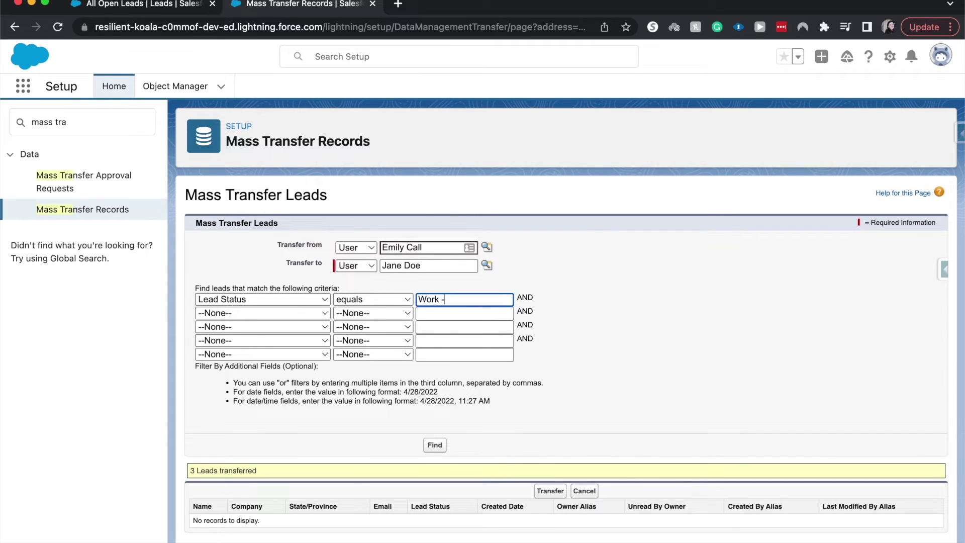
text(W)
key(BackSpace)
key(BackSpace)
key(BackSpace)
text(in)
text(g)
key(ctrl+shift+Tab)
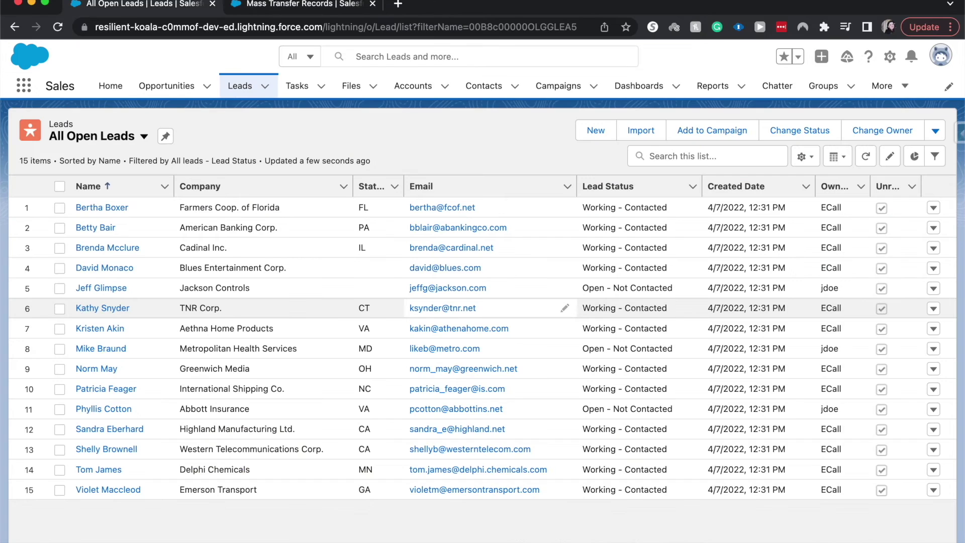
key(ctrl+Tab)
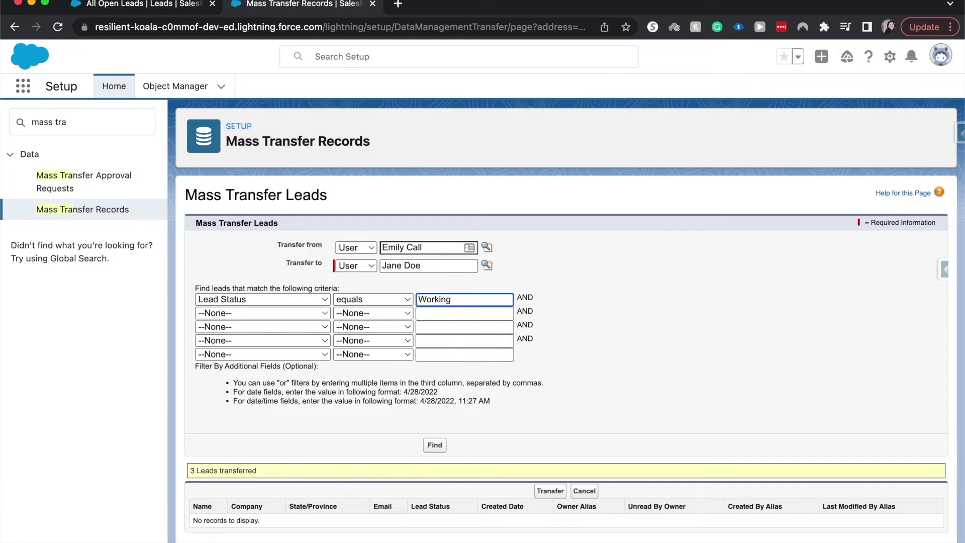
text(Contac)
text(ted)
click(436, 445)
scroll(524, 408, down, 3)
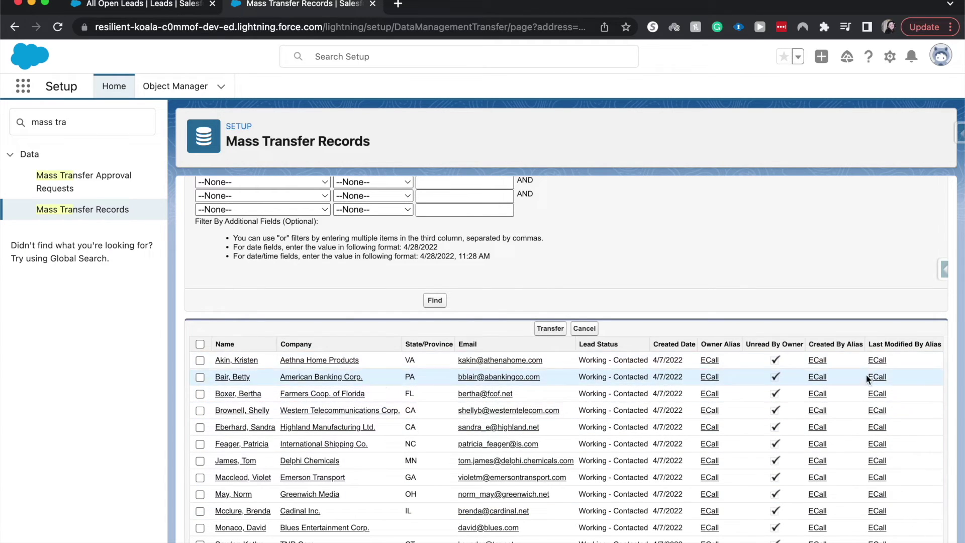
- Transfer all twelve found leads to Jane Doe, then reload the All Open Leads list
click(197, 343)
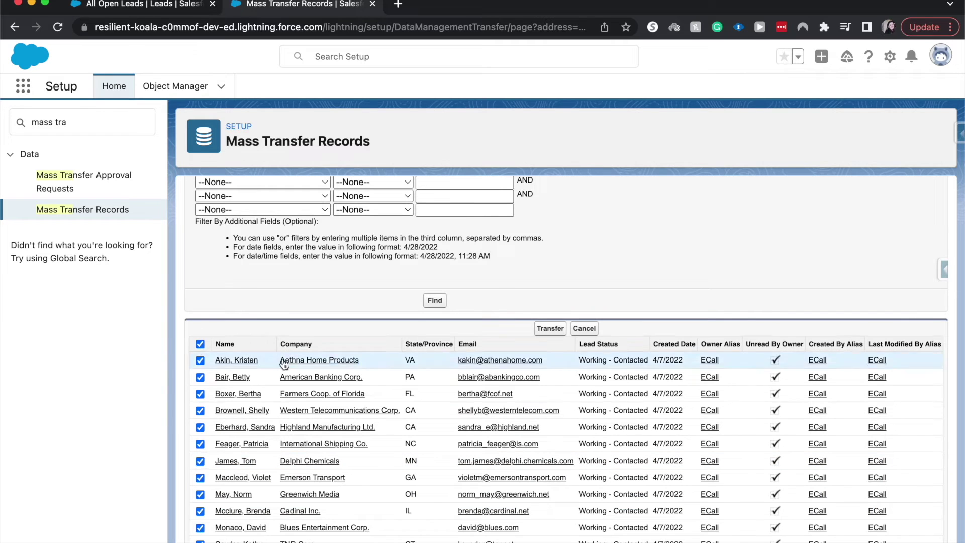
click(551, 328)
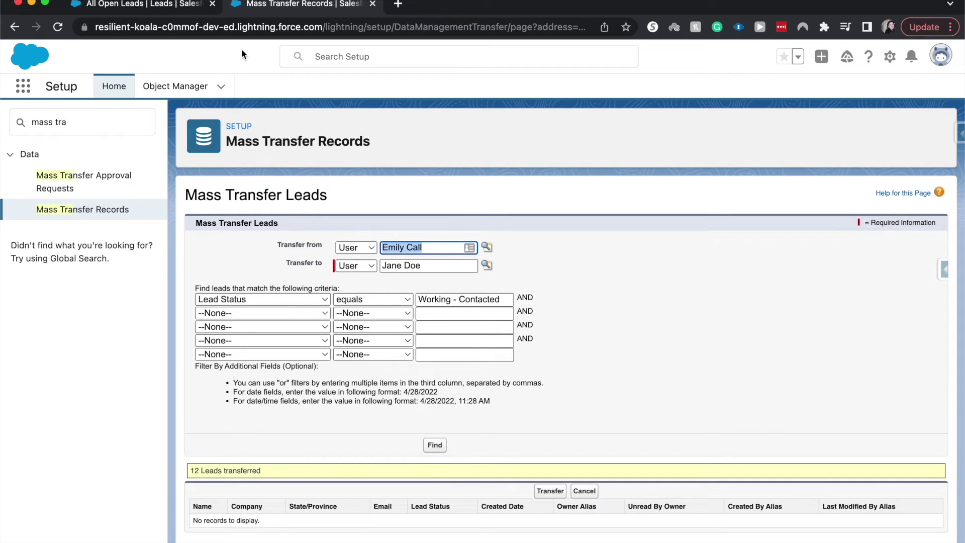
click(173, 6)
key(super+r)
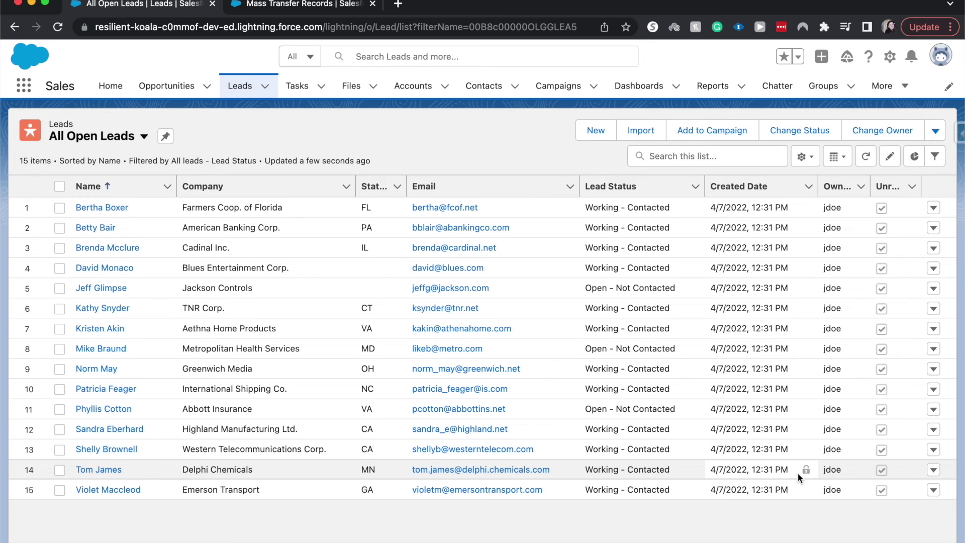
- Return to the Mass Transfer Records browser tab after confirming jdoe owns all leads
click(333, 10)
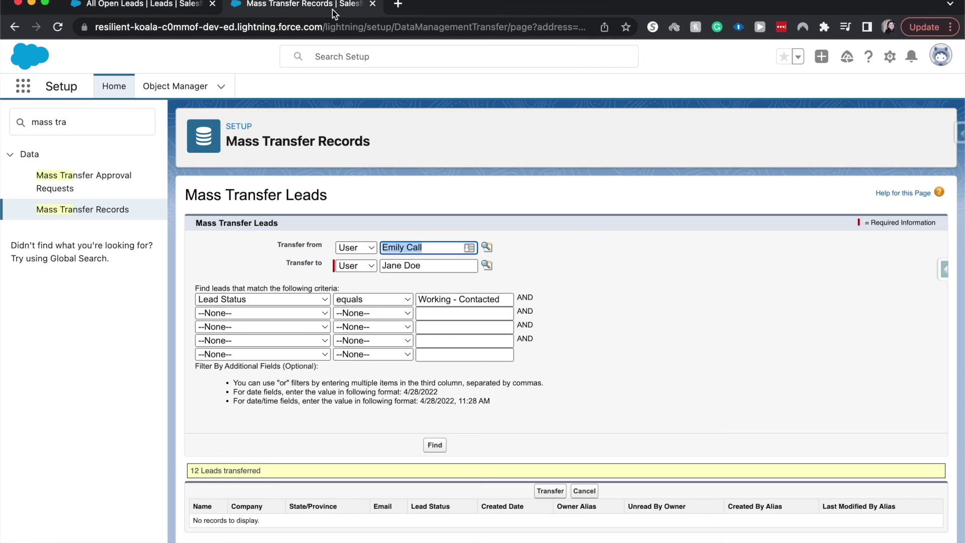
- Go back to the Mass Transfer Records list of transferable record types
click(70, 212)
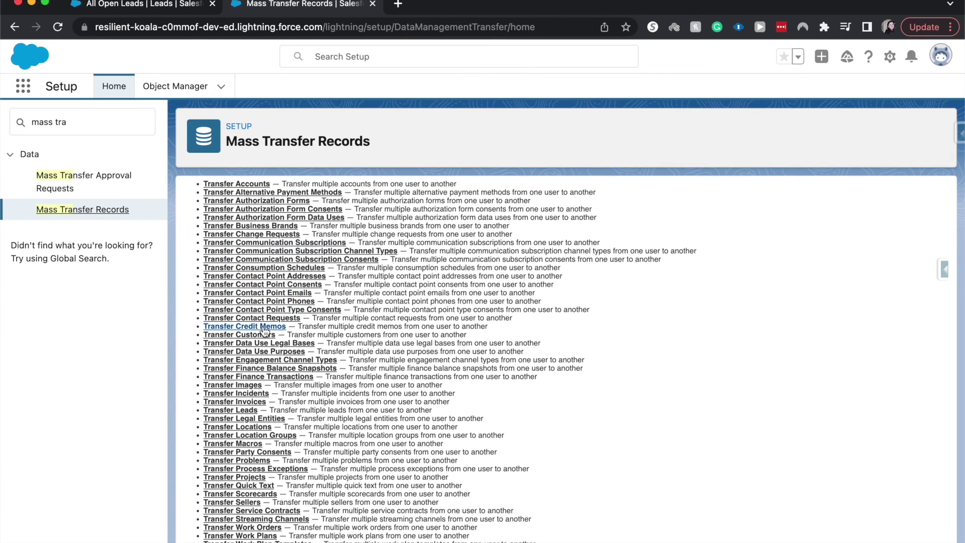
scroll(354, 272, up, 1)
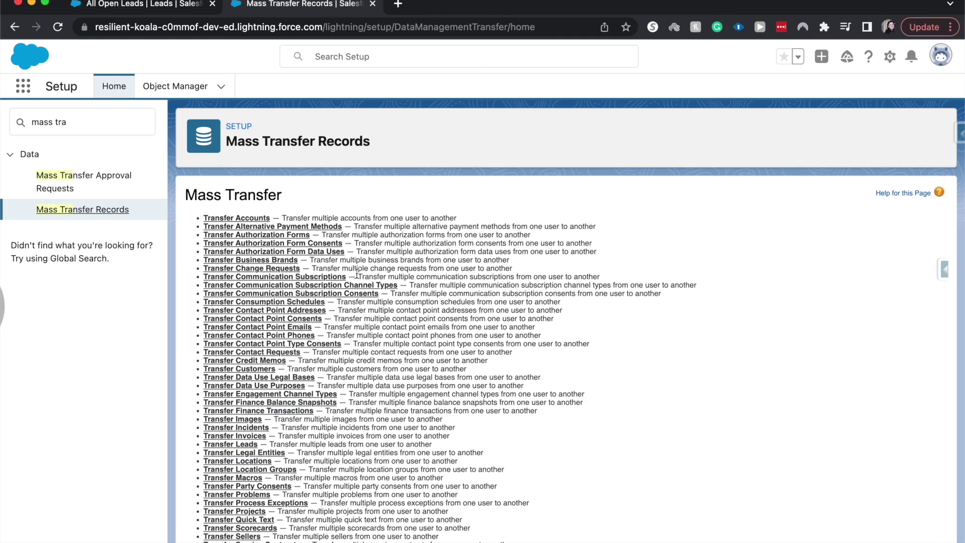
scroll(359, 317, down, 1)
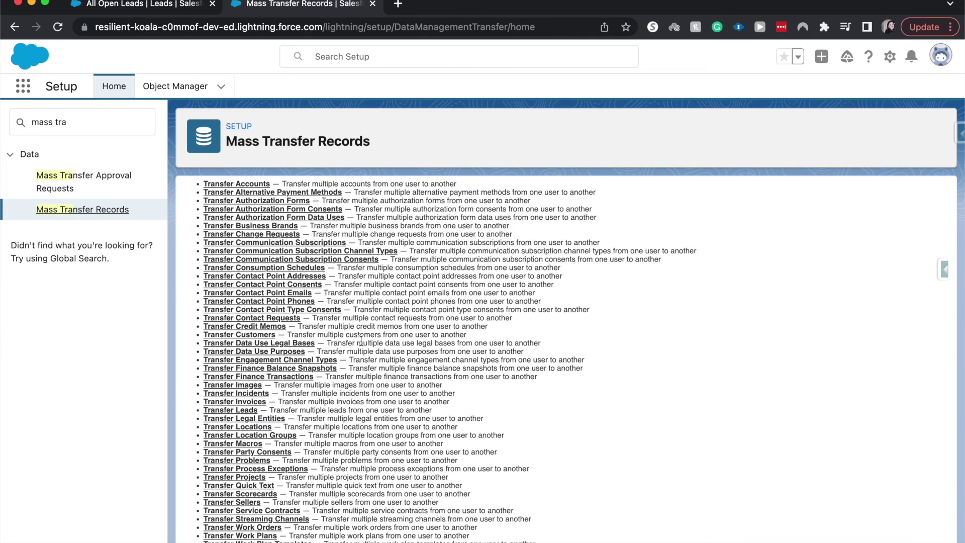